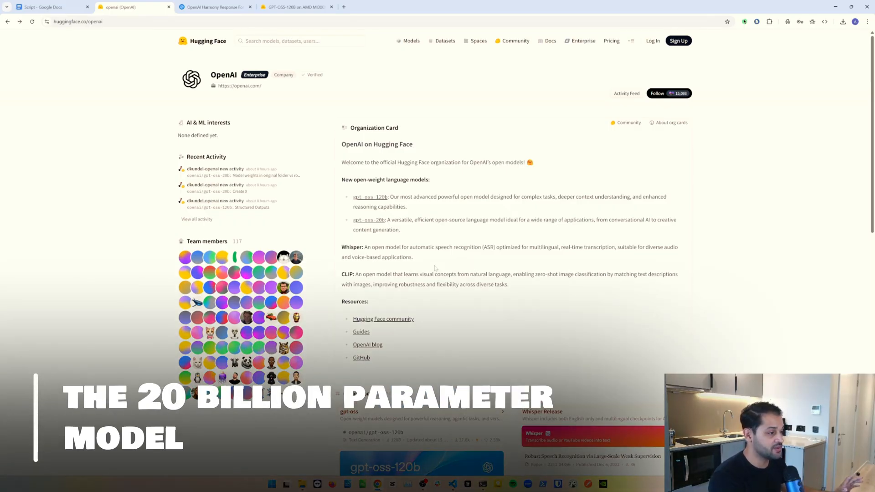
Open the gpt-oss-20b model card and read down to its Transformers inference examples.
{"action": "left_click", "coordinate": [371, 221]}
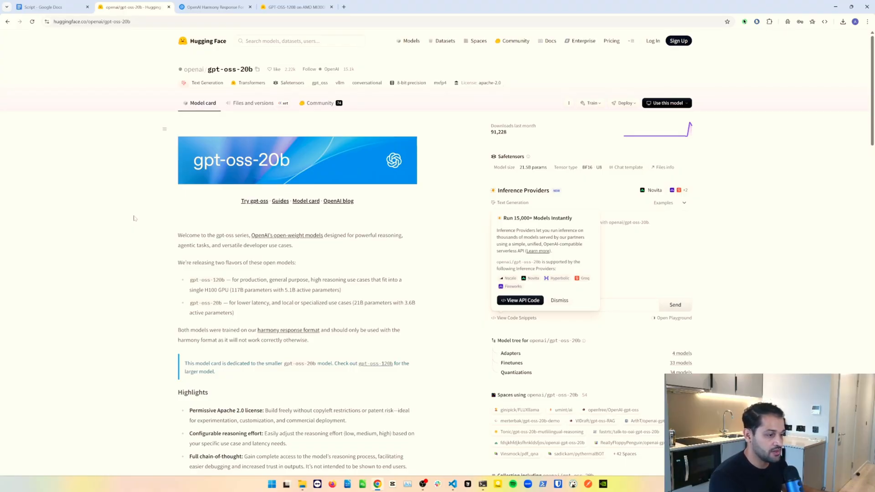
{"action": "scroll", "coordinate": [135, 218], "scroll_direction": "down", "scroll_amount": 2}
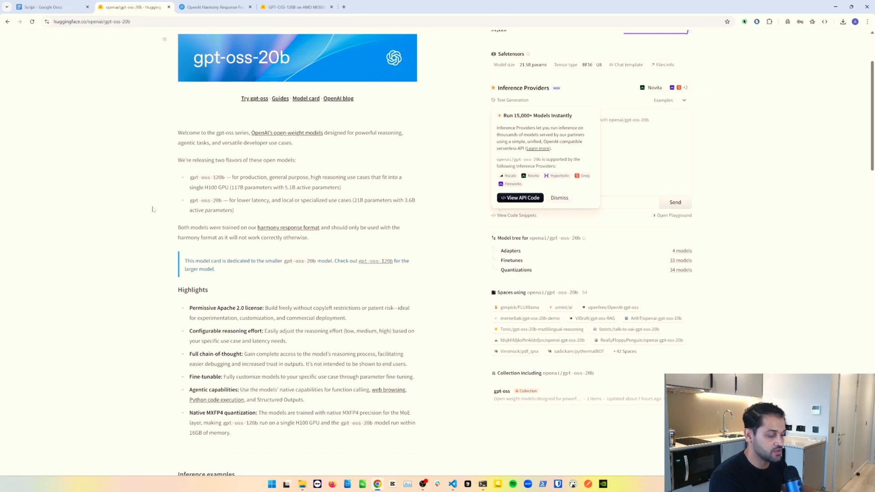
{"action": "scroll", "coordinate": [151, 209], "scroll_direction": "down", "scroll_amount": 2}
{"action": "scroll", "coordinate": [149, 207], "scroll_direction": "down", "scroll_amount": 1}
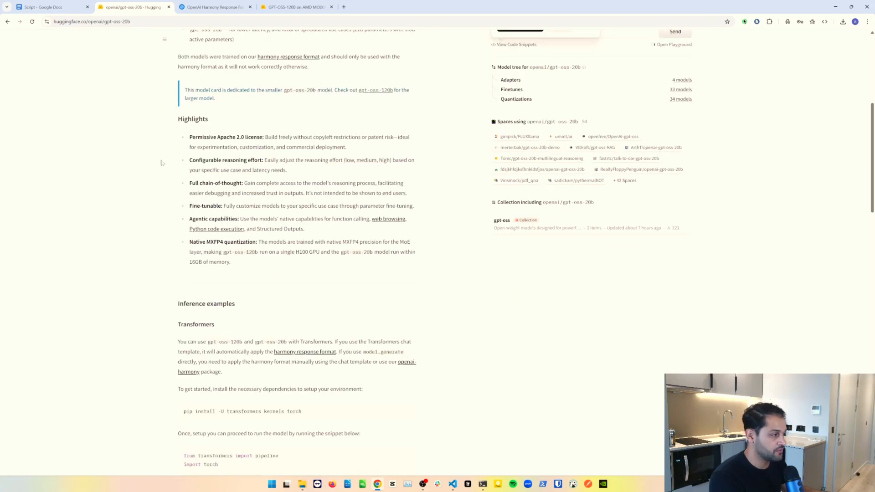
{"action": "scroll", "coordinate": [161, 163], "scroll_direction": "down", "scroll_amount": 2}
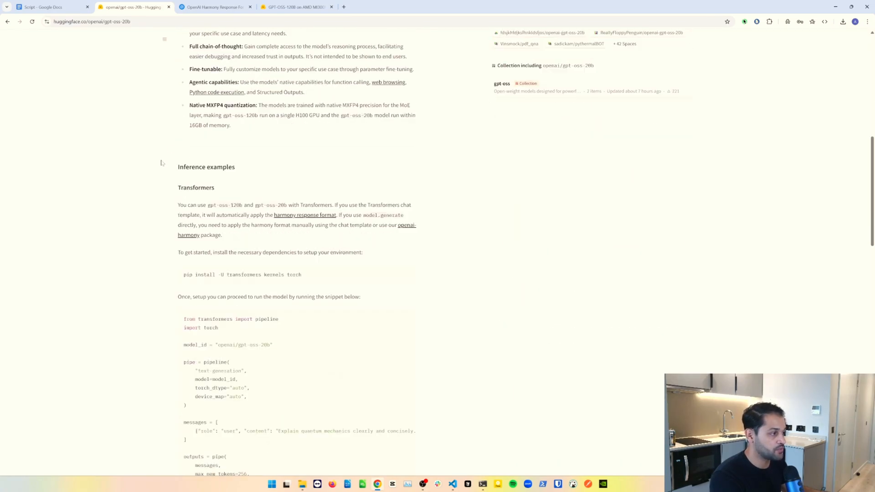
{"action": "scroll", "coordinate": [161, 163], "scroll_direction": "down", "scroll_amount": 1}
{"action": "scroll", "coordinate": [161, 163], "scroll_direction": "down", "scroll_amount": 1}
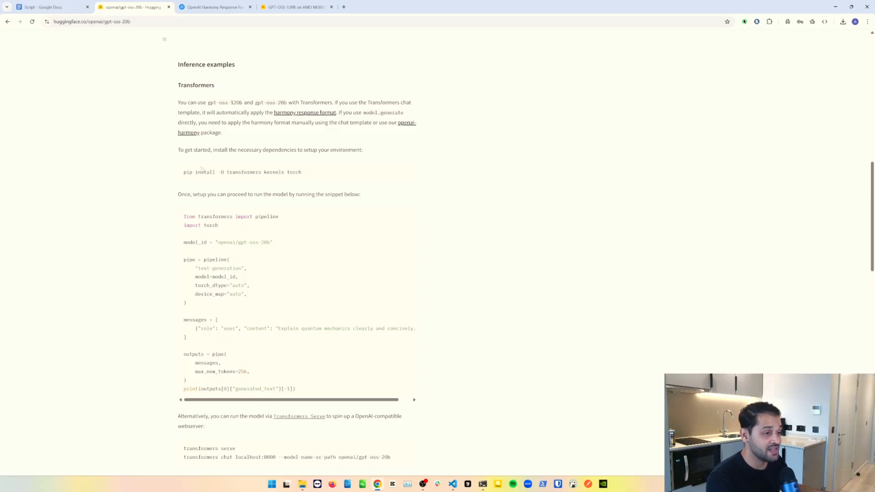
{"action": "scroll", "coordinate": [186, 185], "scroll_direction": "down", "scroll_amount": 1}
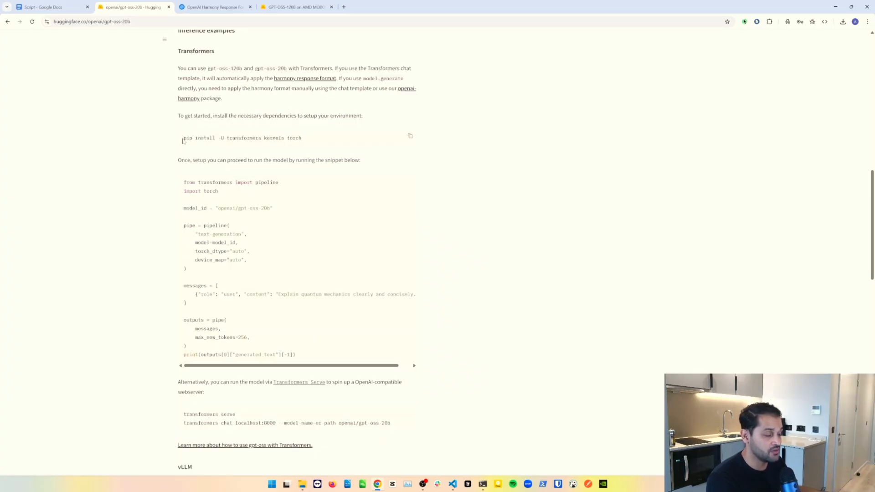
{"action": "scroll", "coordinate": [181, 130], "scroll_direction": "down", "scroll_amount": 2}
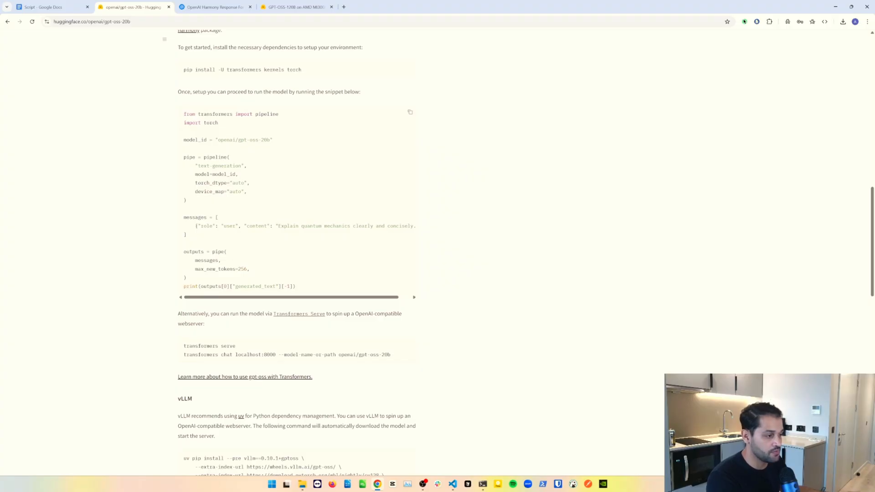
{"action": "scroll", "coordinate": [202, 217], "scroll_direction": "down", "scroll_amount": 1}
{"action": "scroll", "coordinate": [203, 217], "scroll_direction": "down", "scroll_amount": 2}
{"action": "mouse_move", "coordinate": [287, 179]}
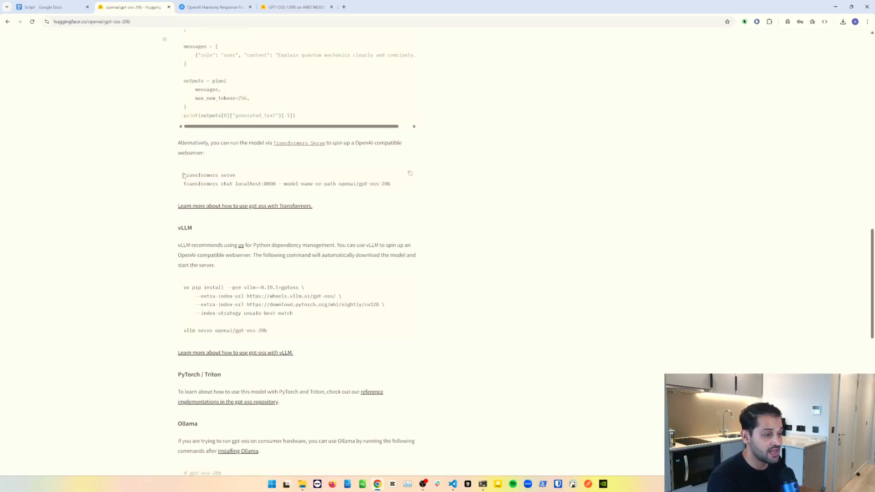
{"action": "double_click", "coordinate": [185, 175]}
{"action": "left_click", "coordinate": [176, 183]}
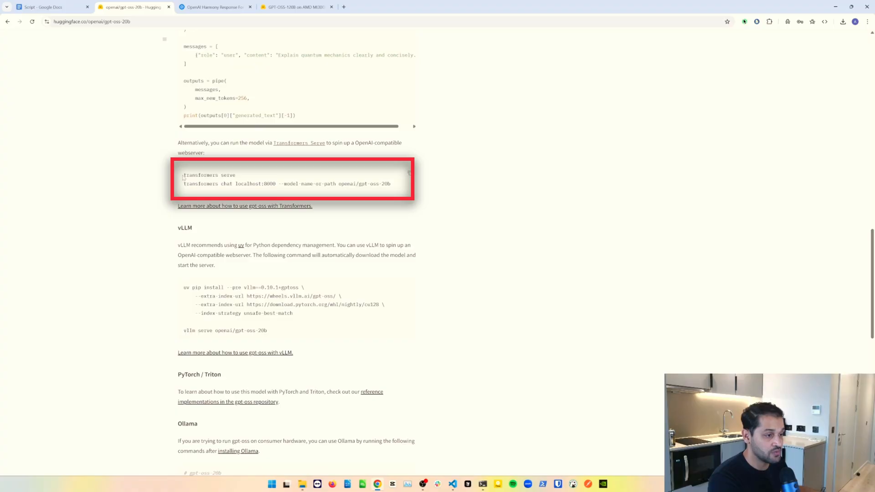
{"action": "left_click_drag", "start_coordinate": [182, 176], "coordinate": [241, 177]}
{"action": "left_click_drag", "start_coordinate": [184, 184], "coordinate": [400, 187]}
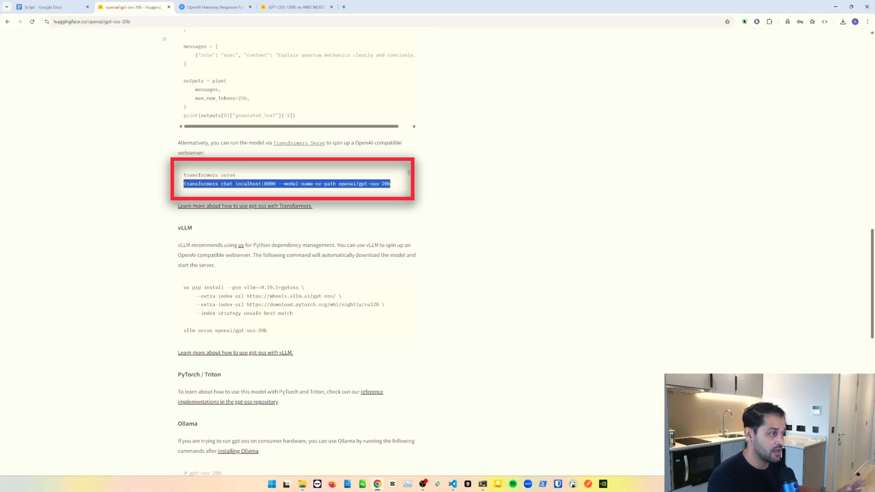
{"action": "scroll", "coordinate": [109, 214], "scroll_direction": "up", "scroll_amount": 4}
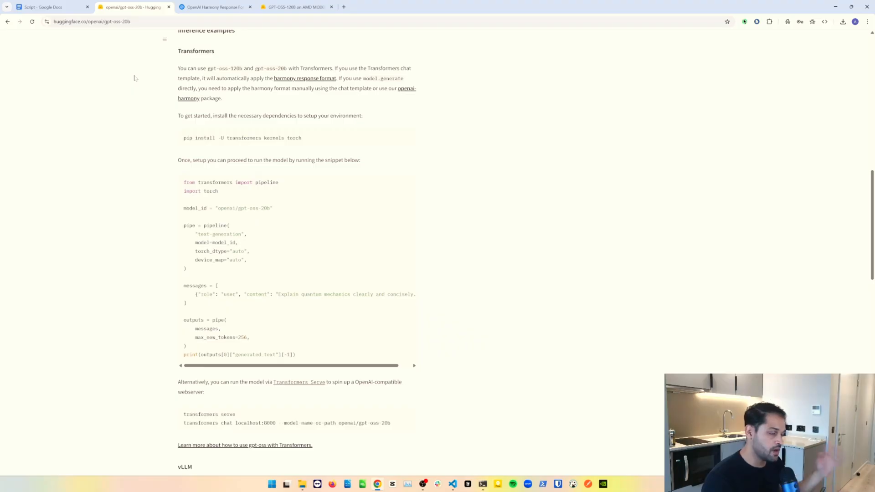
Switch to the OpenAI Harmony Response Format article and read its Concepts section.
{"action": "key", "text": "ctrl+Tab"}
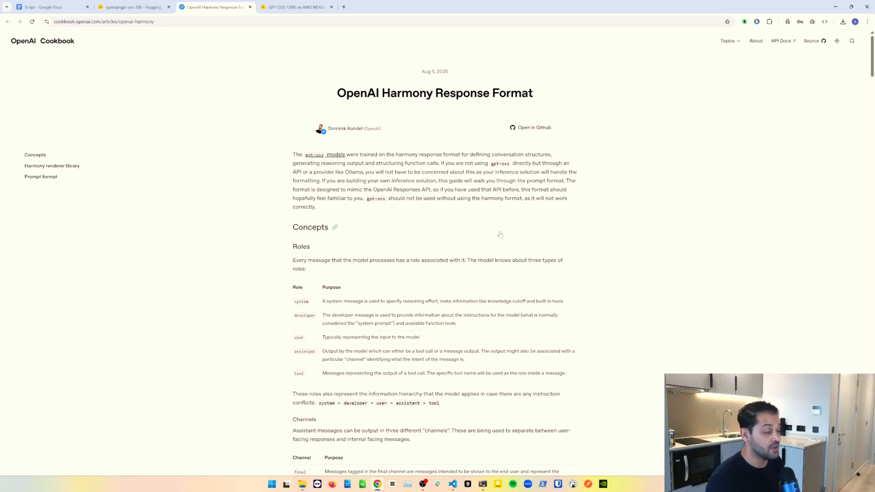
{"action": "scroll", "coordinate": [499, 234], "scroll_direction": "down", "scroll_amount": 1}
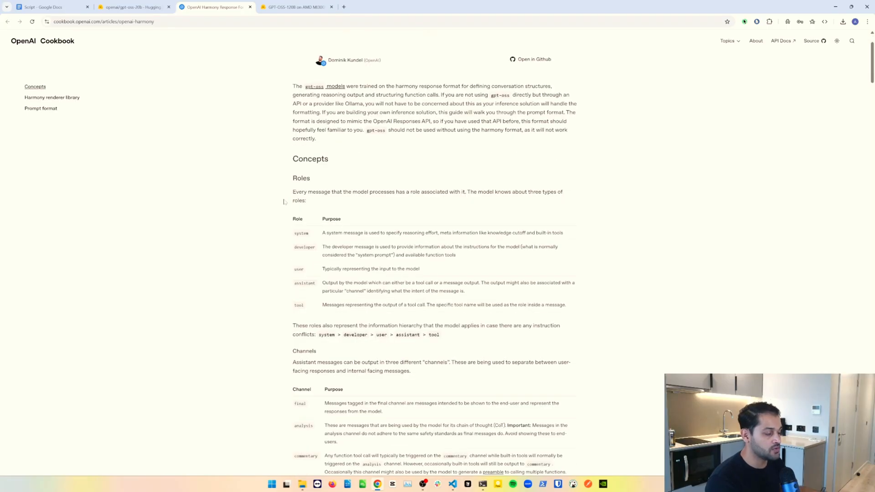
{"action": "scroll", "coordinate": [284, 202], "scroll_direction": "down", "scroll_amount": 1}
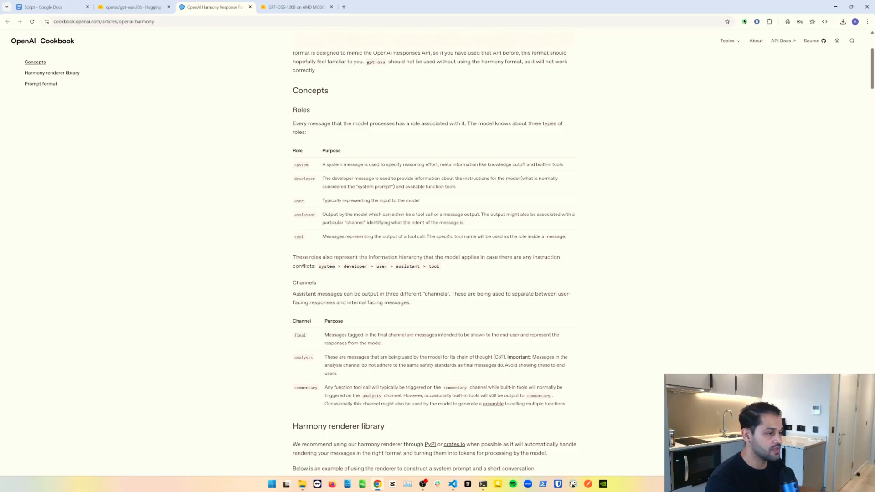
Highlight the system, user, assistant and tool role names and the system role description in the Roles table.
{"action": "double_click", "coordinate": [301, 165]}
{"action": "double_click", "coordinate": [299, 200]}
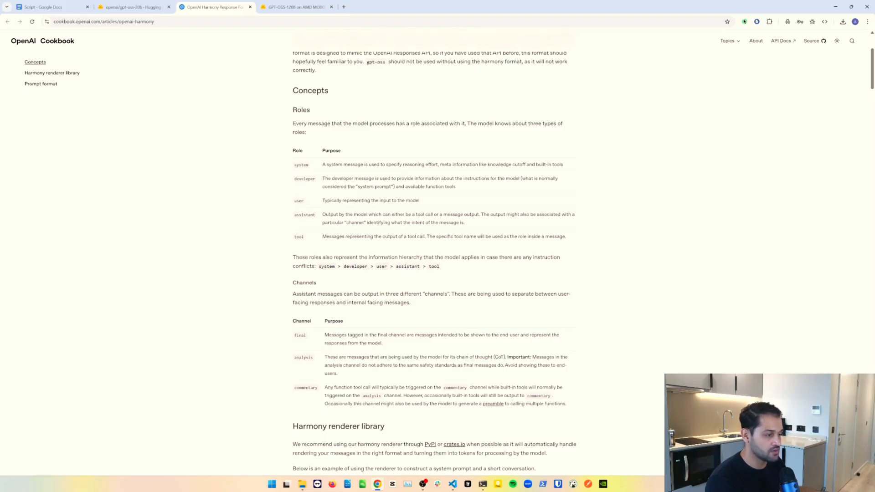
{"action": "double_click", "coordinate": [299, 237]}
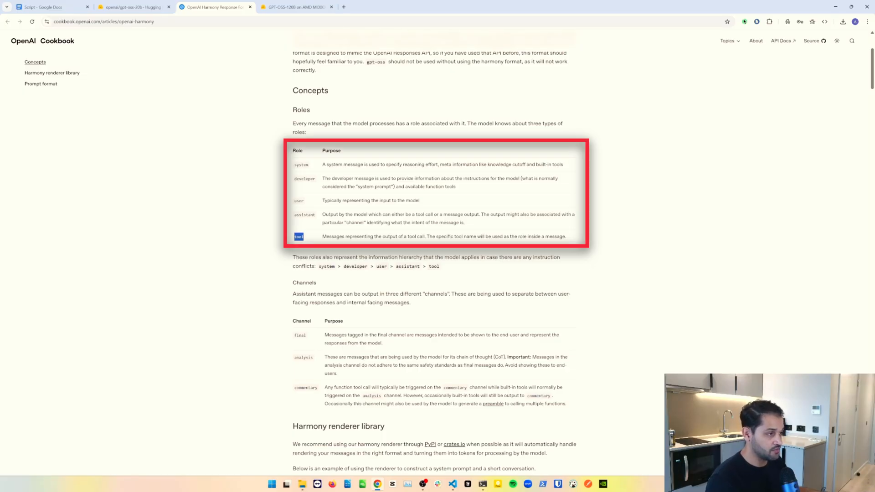
{"action": "double_click", "coordinate": [301, 164]}
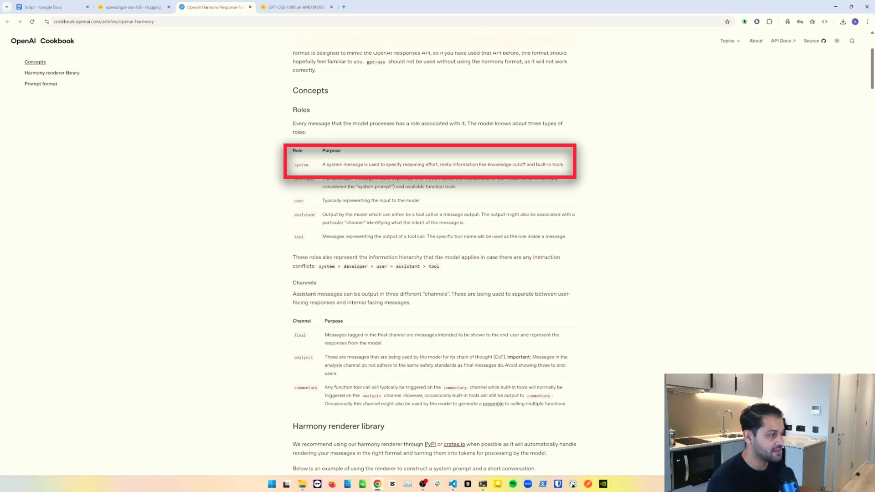
{"action": "left_click_drag", "start_coordinate": [509, 164], "coordinate": [571, 166]}
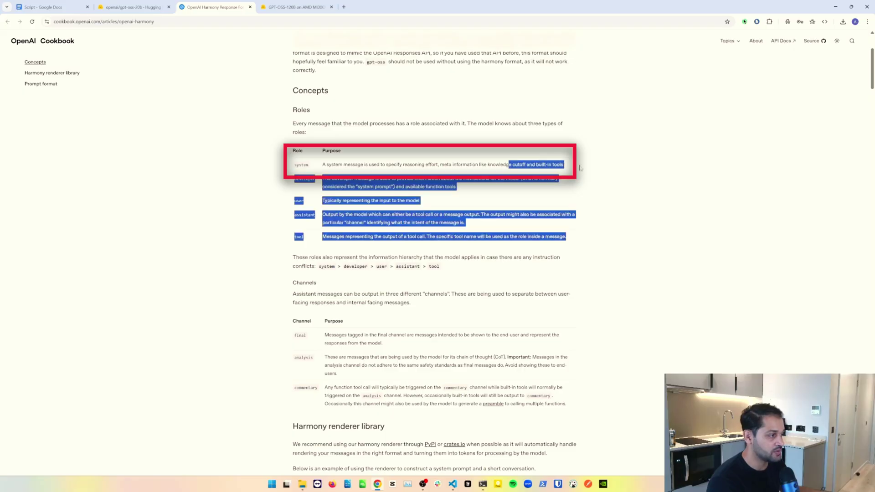
{"action": "double_click", "coordinate": [300, 165]}
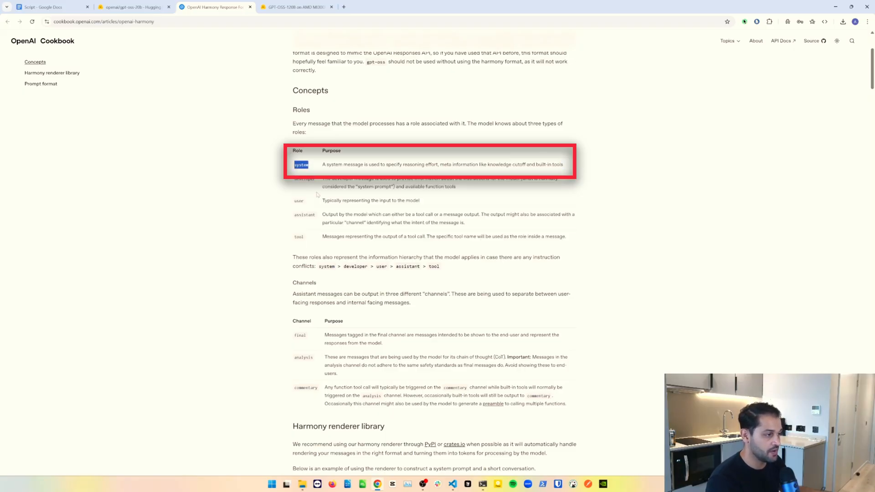
Highlight the developer role and its 'system prompt' note, then the tool role, and clear the selection.
{"action": "double_click", "coordinate": [304, 179]}
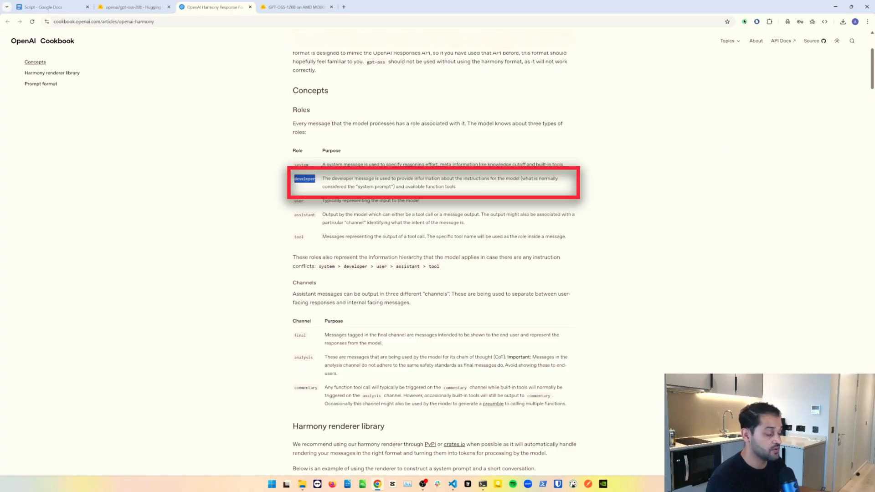
{"action": "left_click_drag", "start_coordinate": [528, 178], "coordinate": [394, 187]}
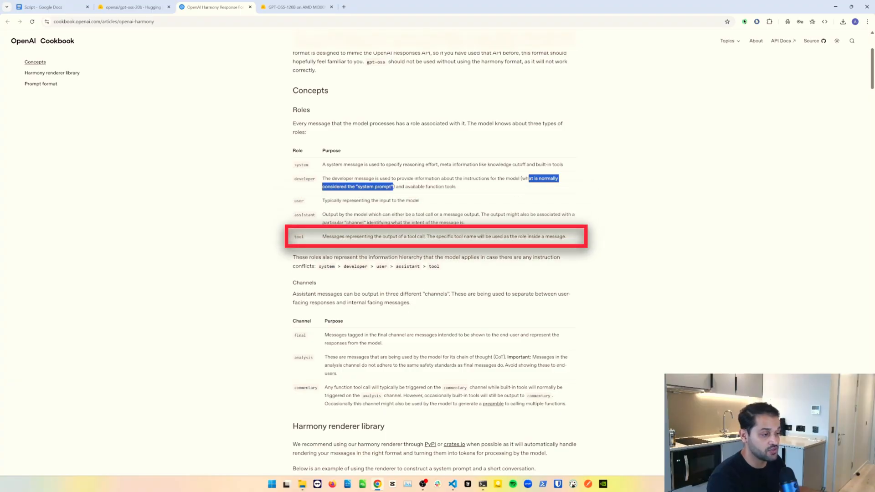
{"action": "double_click", "coordinate": [299, 237]}
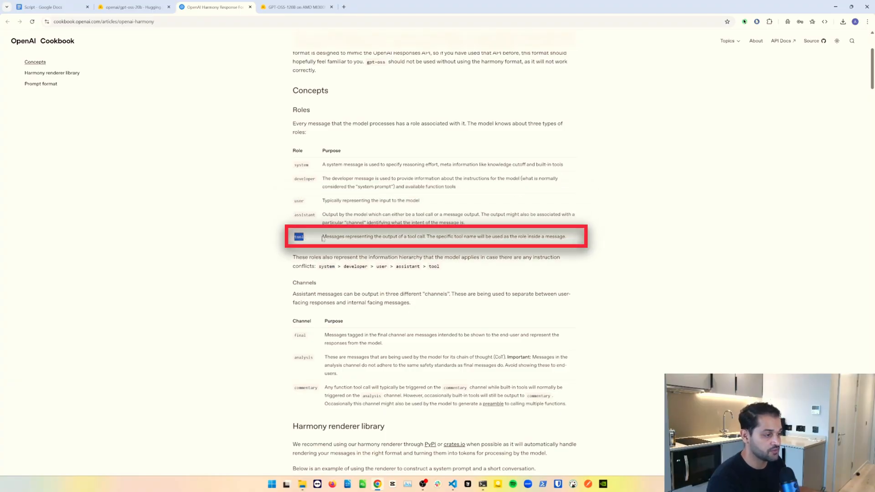
{"action": "left_click", "coordinate": [323, 238]}
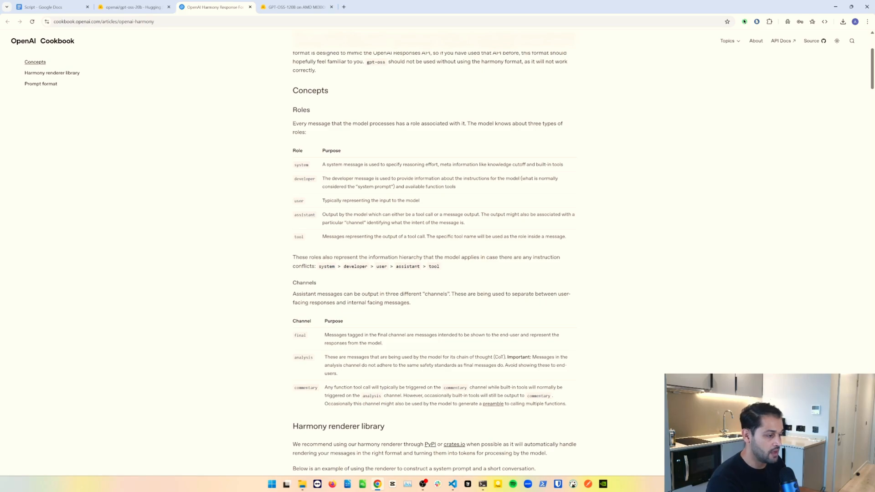
{"action": "scroll", "coordinate": [438, 274], "scroll_direction": "down", "scroll_amount": 2}
{"action": "scroll", "coordinate": [303, 161], "scroll_direction": "down", "scroll_amount": 1}
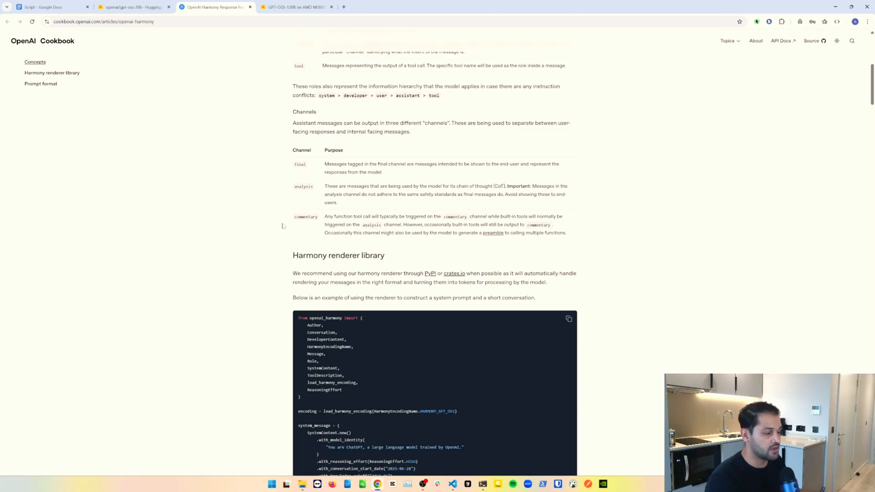
{"action": "scroll", "coordinate": [282, 226], "scroll_direction": "down", "scroll_amount": 3}
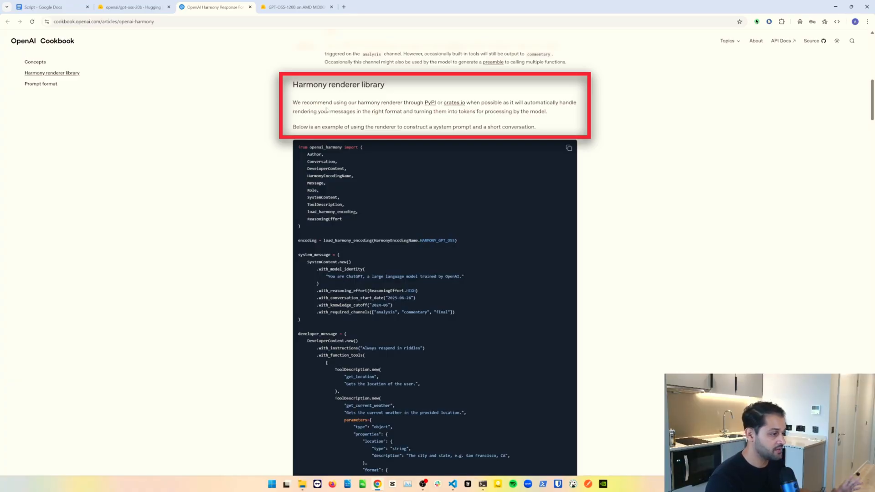
{"action": "scroll", "coordinate": [246, 159], "scroll_direction": "down", "scroll_amount": 10}
{"action": "scroll", "coordinate": [246, 159], "scroll_direction": "down", "scroll_amount": 5}
{"action": "scroll", "coordinate": [246, 159], "scroll_direction": "down", "scroll_amount": 3}
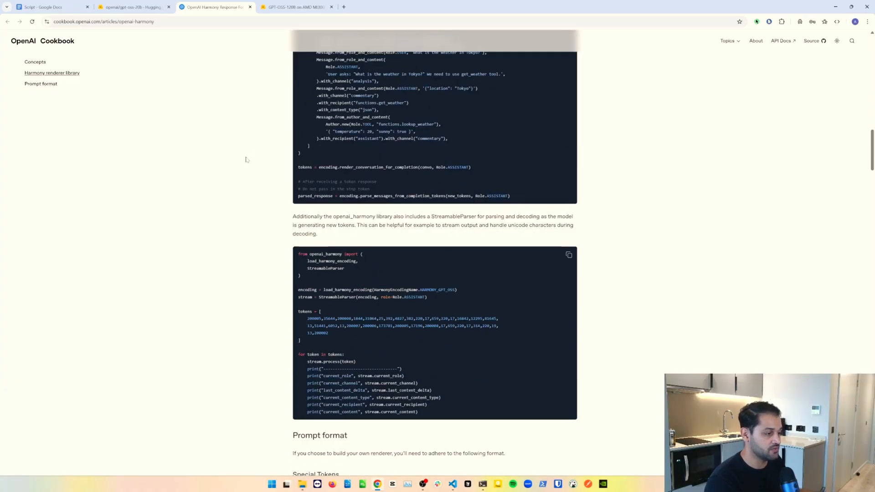
{"action": "scroll", "coordinate": [246, 159], "scroll_direction": "down", "scroll_amount": 2}
{"action": "scroll", "coordinate": [246, 159], "scroll_direction": "down", "scroll_amount": 1}
{"action": "scroll", "coordinate": [246, 159], "scroll_direction": "up", "scroll_amount": 2}
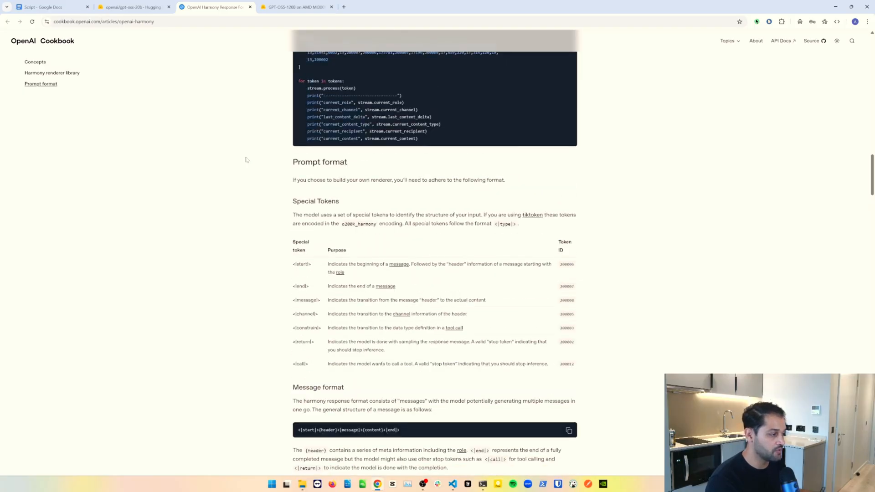
{"action": "scroll", "coordinate": [246, 159], "scroll_direction": "down", "scroll_amount": 1}
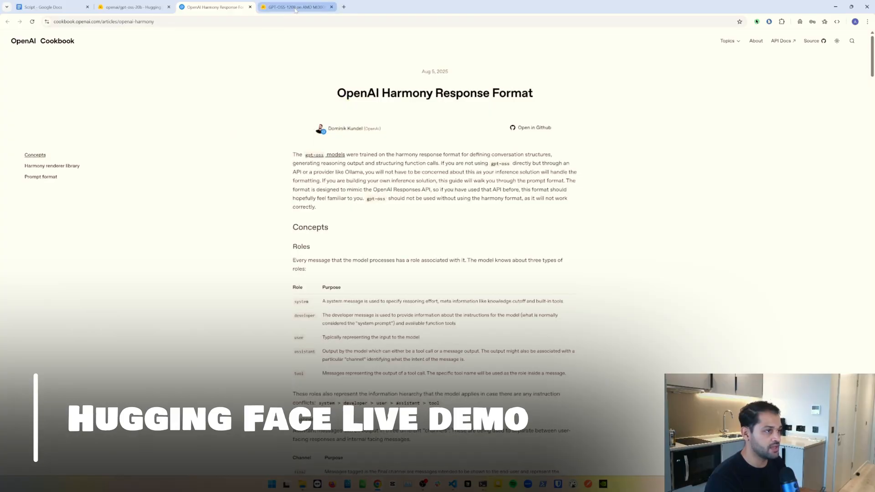
Open the Spaces directory in a new tab, view it, and return to the GPT-OSS-120B chatbot Space.
{"action": "left_click", "coordinate": [298, 7]}
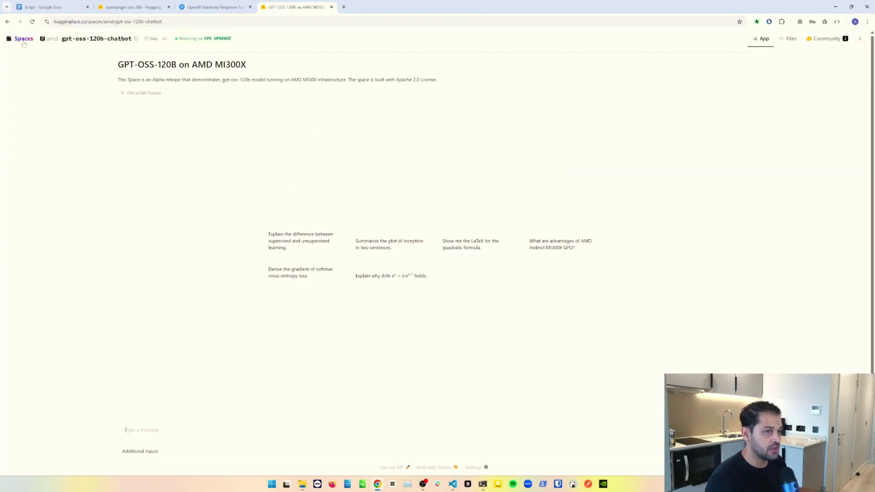
{"action": "left_click", "coordinate": [20, 39]}
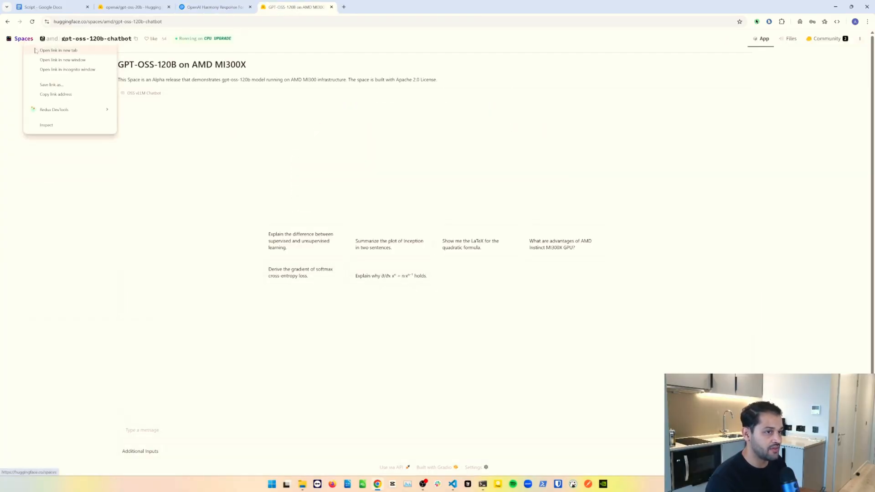
{"action": "left_click", "coordinate": [48, 51]}
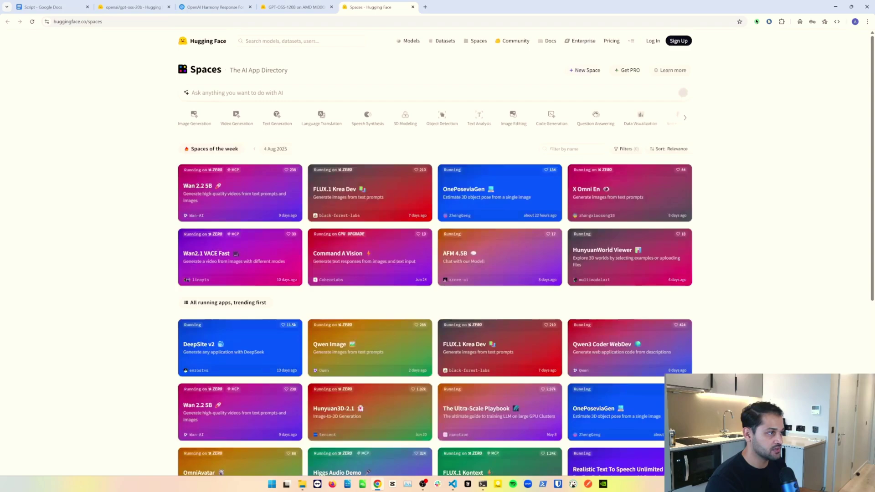
{"action": "left_click", "coordinate": [376, 7]}
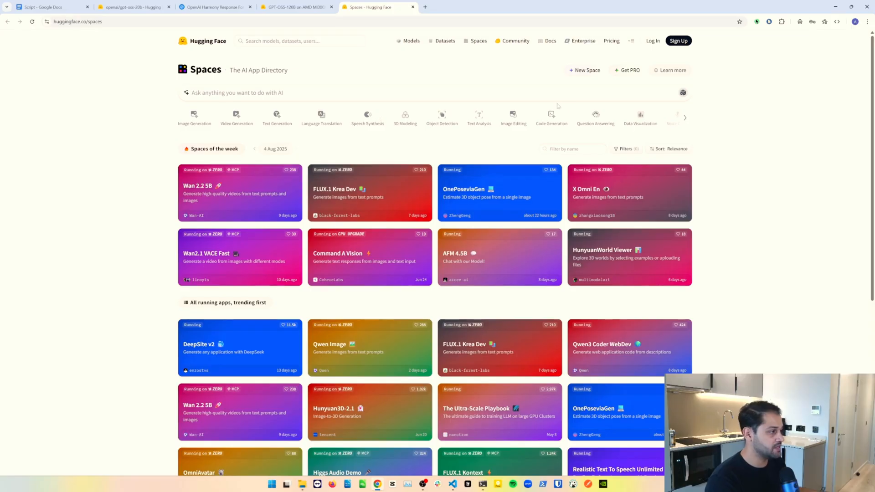
{"action": "scroll", "coordinate": [573, 117], "scroll_direction": "right", "scroll_amount": 3}
{"action": "scroll", "coordinate": [573, 118], "scroll_direction": "right", "scroll_amount": 3}
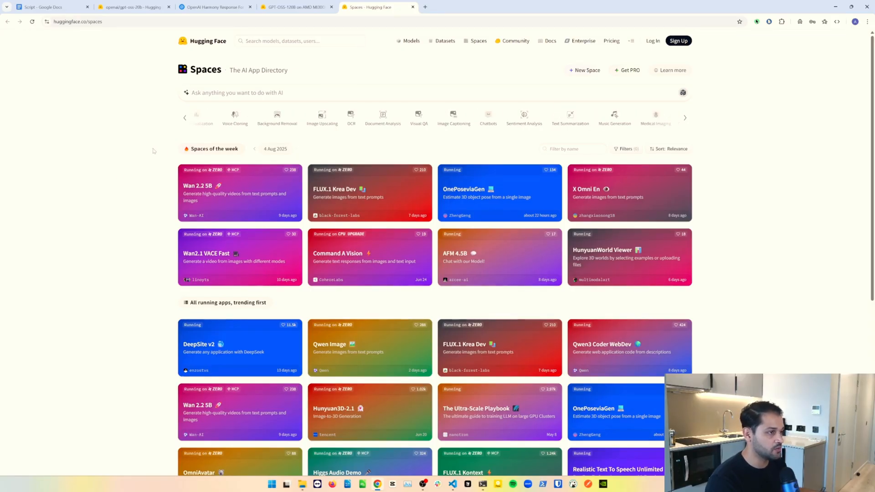
{"action": "left_click", "coordinate": [301, 11]}
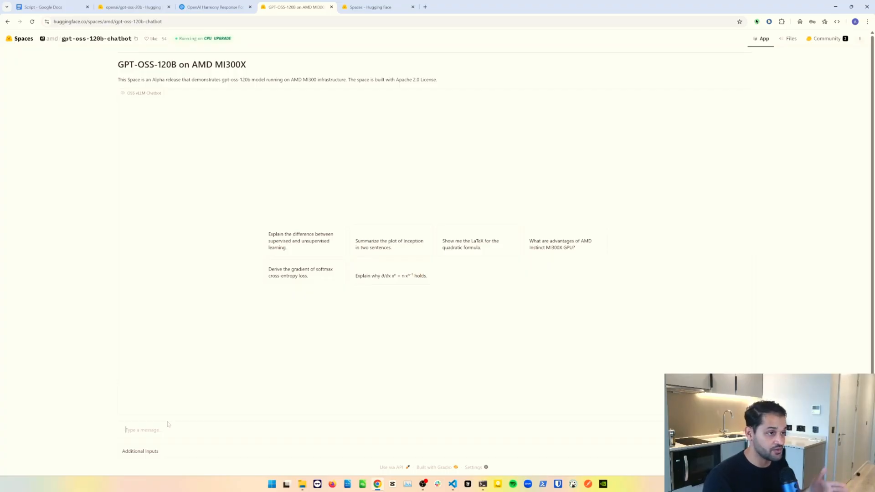
Send 'Give me a summary of string theory in 3 key points' and highlight the chatbot's analysis and response.
{"action": "left_click", "coordinate": [167, 425]}
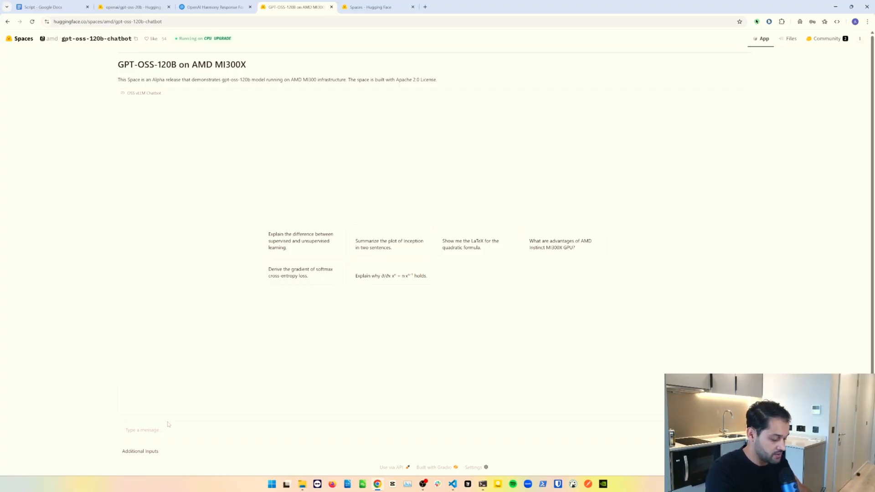
{"action": "type", "text": "Give me "}
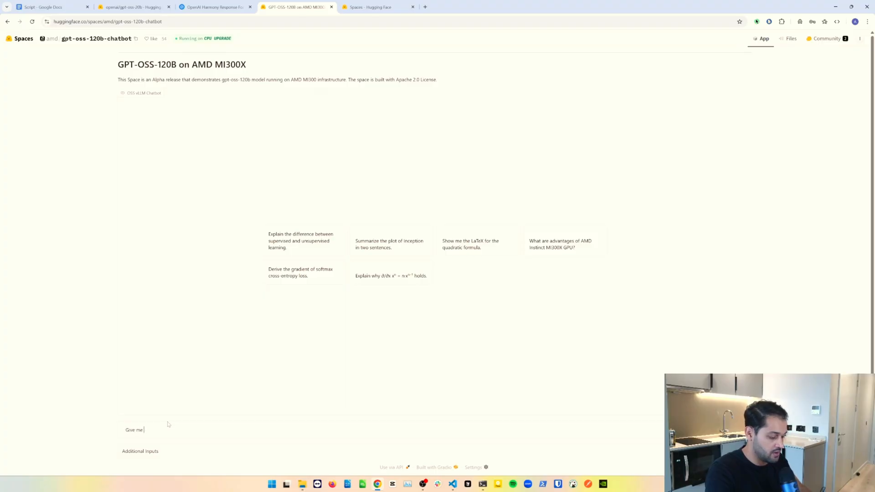
{"action": "type", "text": "a summary of"}
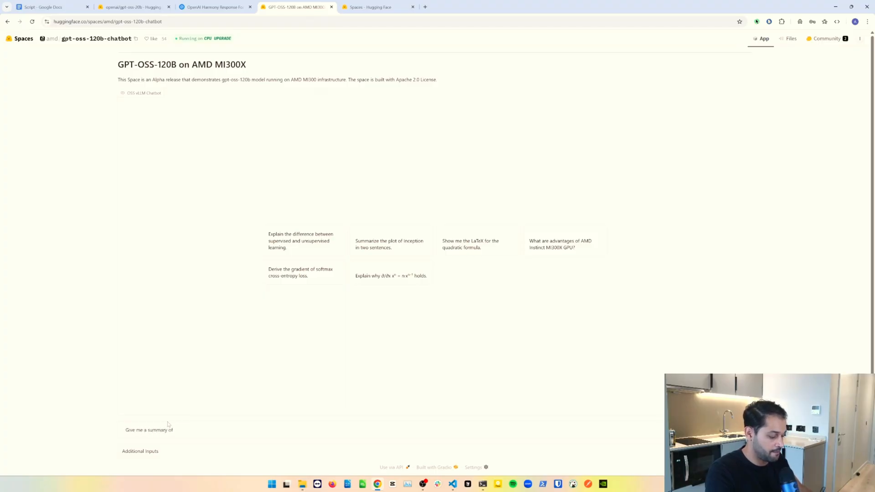
{"action": "type", "text": " string theory"}
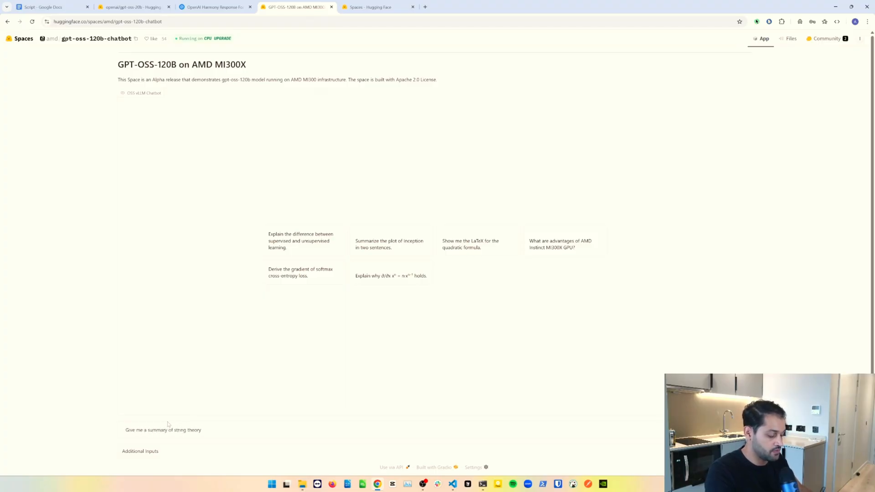
{"action": "type", "text": "in 3"}
{"action": "type", "text": " points"}
{"action": "key", "text": "Return"}
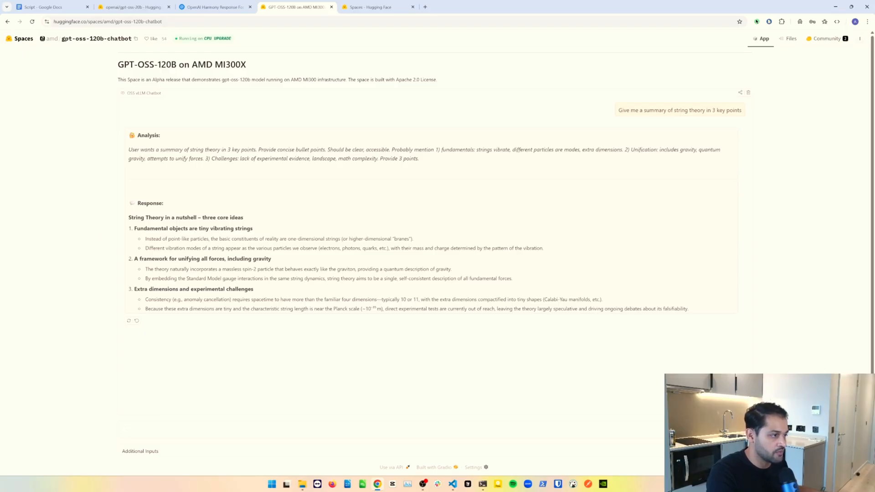
{"action": "left_click_drag", "start_coordinate": [128, 148], "coordinate": [424, 163]}
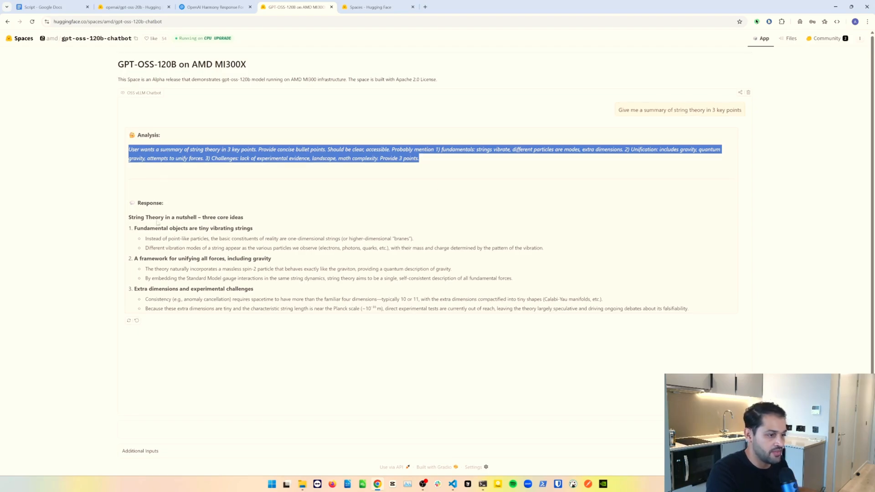
{"action": "left_click_drag", "start_coordinate": [127, 217], "coordinate": [722, 314]}
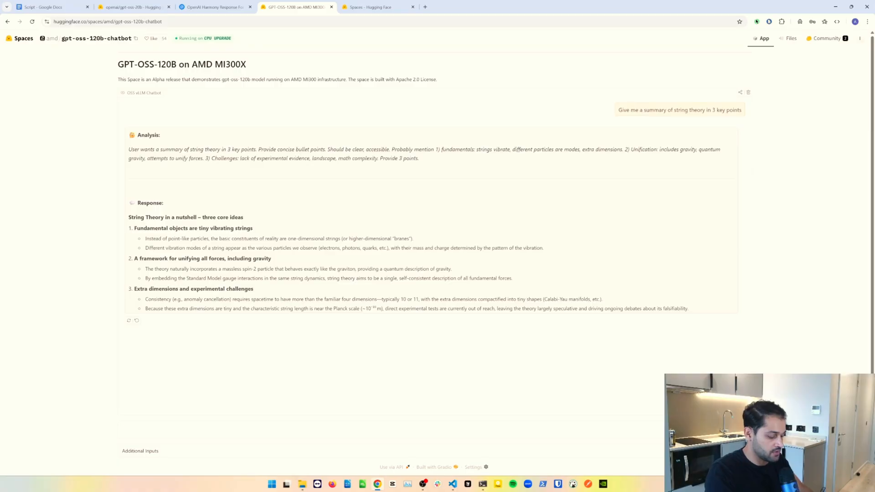
{"action": "type", "text": "Make this simpler, for"}
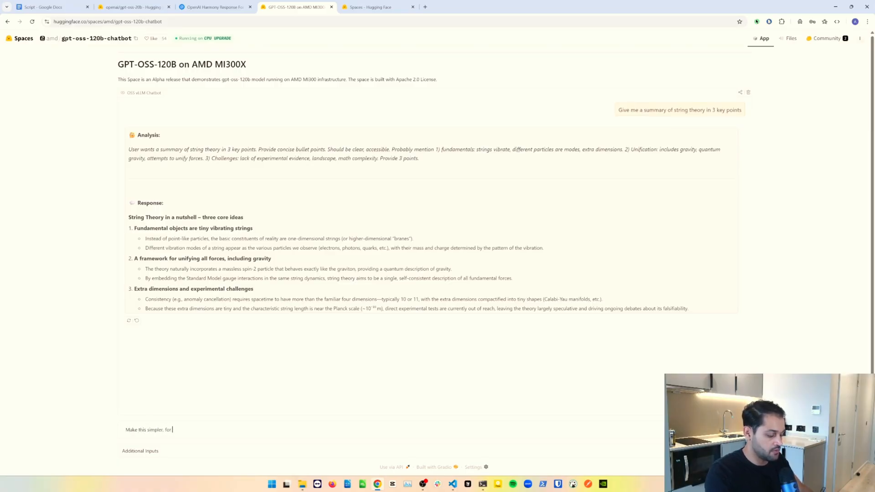
{"action": "type", "text": " a 12 year old"}
Send 'Make this simpler, for a 12 year old' and let the chatbot stream its simpler answer.
{"action": "key", "text": "Return"}
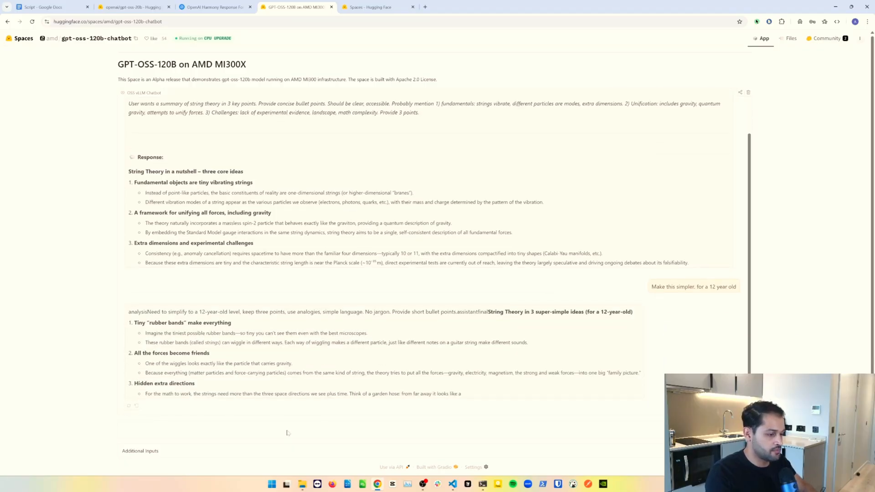